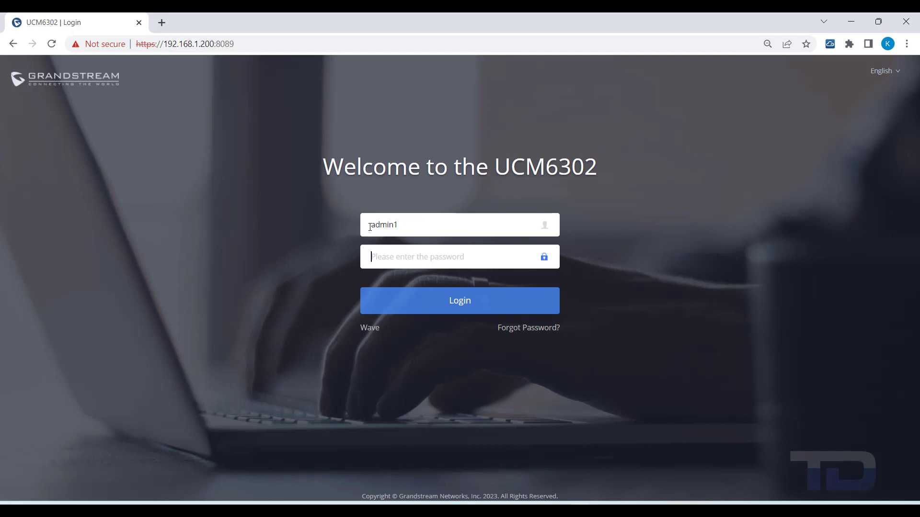
# Step: Log in as administrator, dismiss the Emergency Calls reminder, and show the Extension/Trunk > Extensions list
pyautogui.write('••••••••••••')
pyautogui.press('Return')
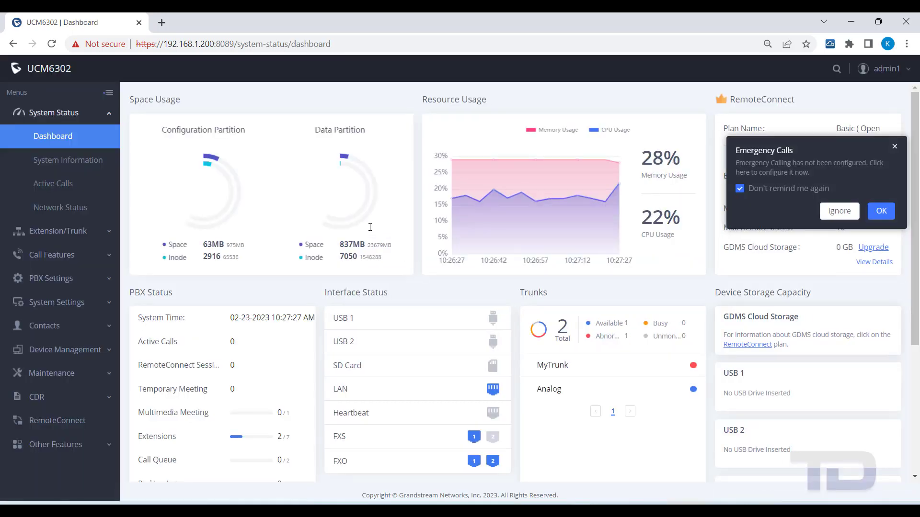
pyautogui.click(839, 213)
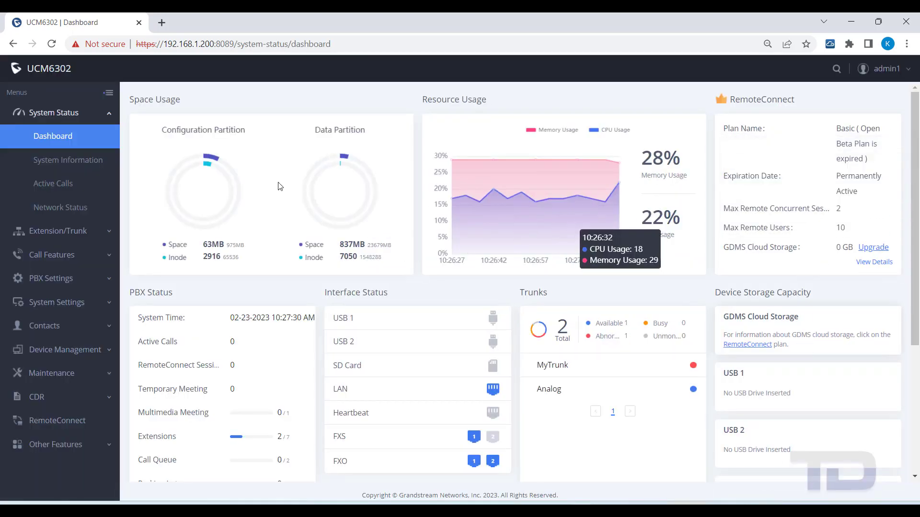
pyautogui.click(44, 232)
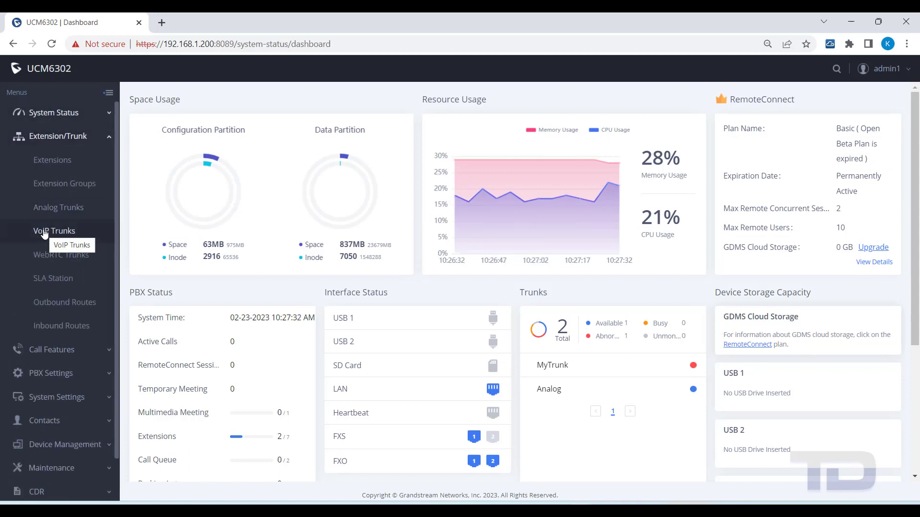
pyautogui.click(42, 166)
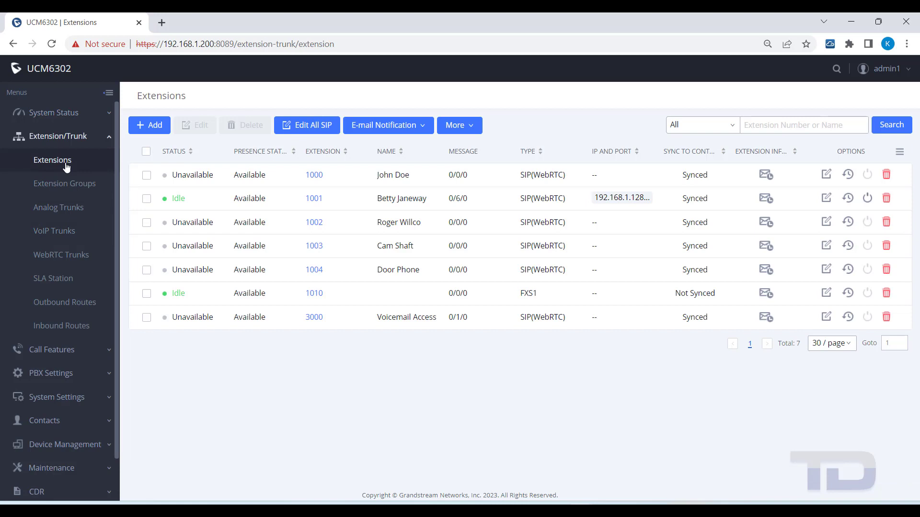
# Step: Edit extension 1001 and replace its User/Wave password with a new one of at least eight characters
pyautogui.click(826, 199)
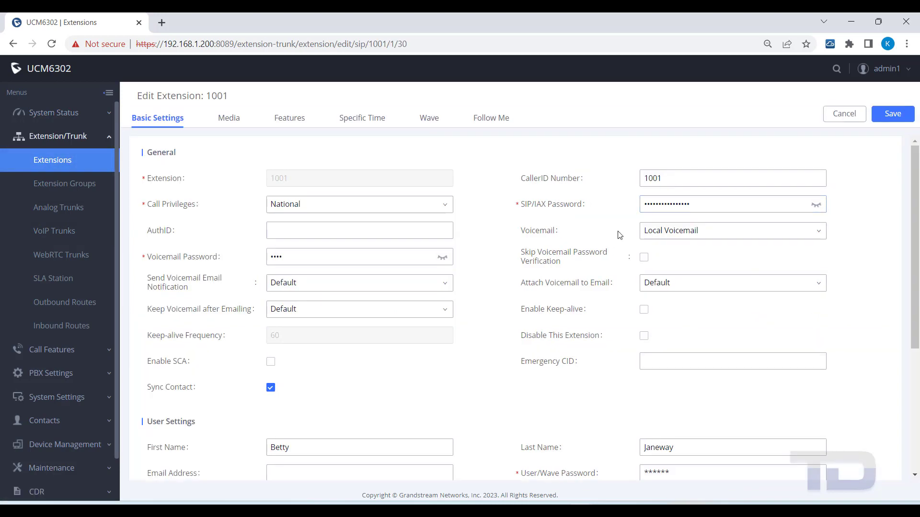
pyautogui.scroll(-3, 496, 267)
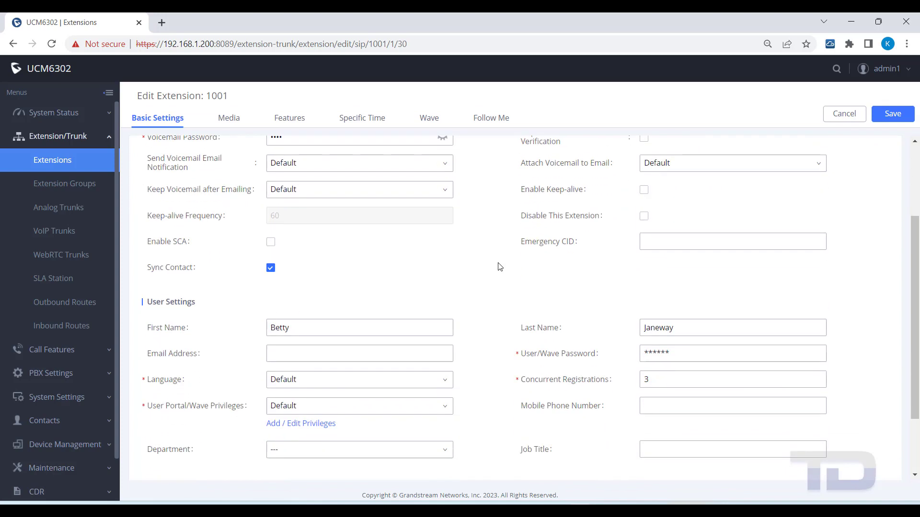
pyautogui.click(680, 354)
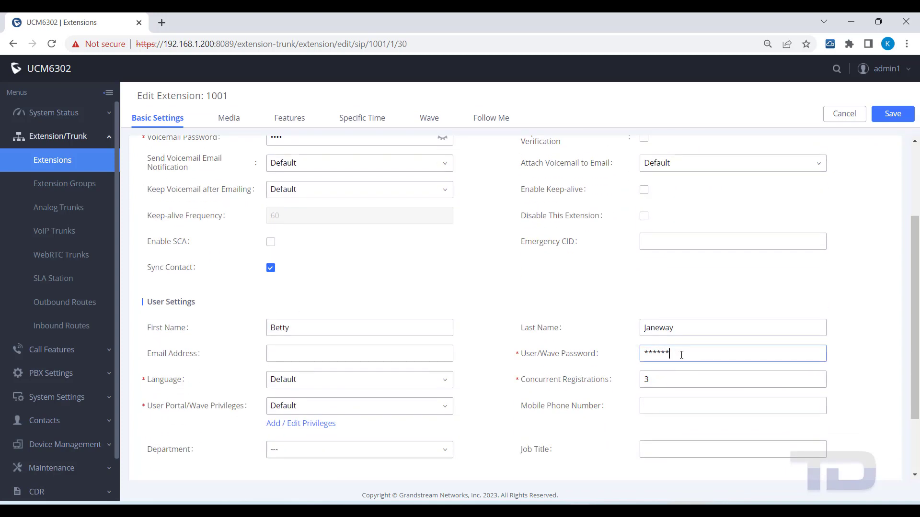
pyautogui.moveTo(682, 354); pyautogui.dragTo(561, 363)
pyautogui.write('ab')
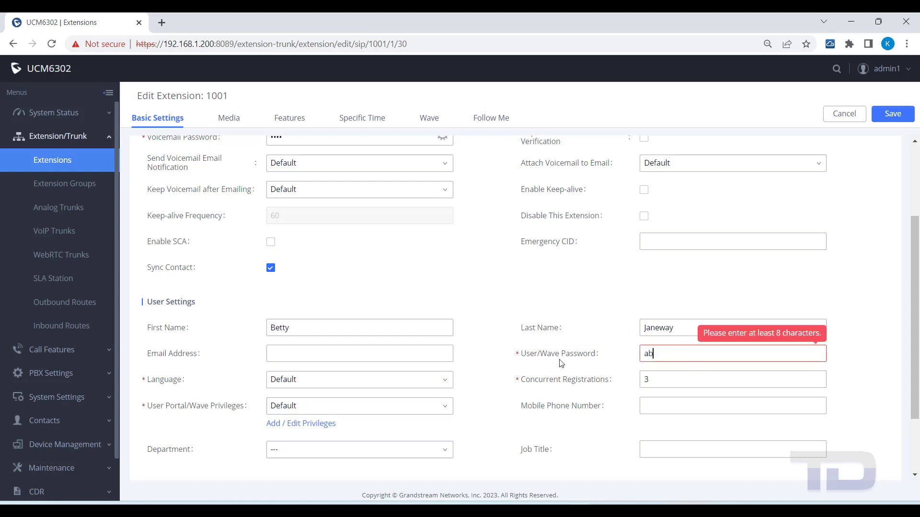
pyautogui.write('c123456Abc')
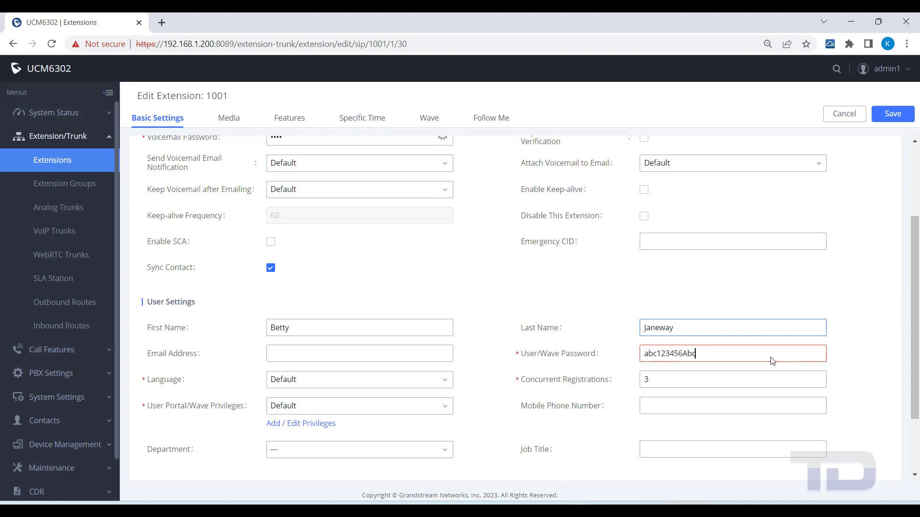
pyautogui.write('!')
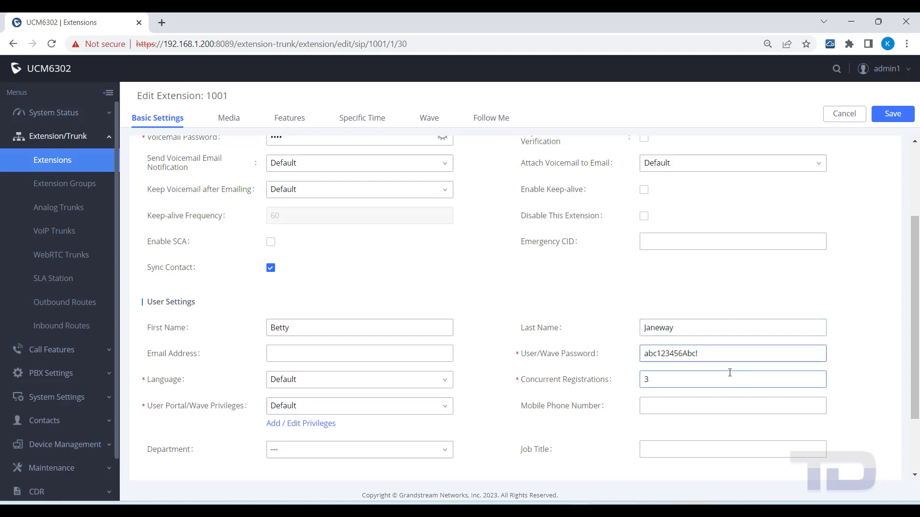
pyautogui.hotkey('ctrl', 'a')
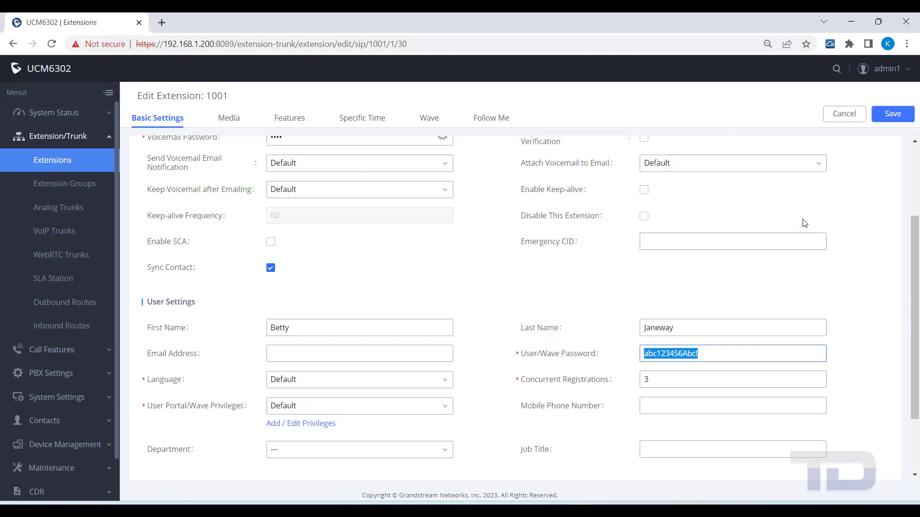
pyautogui.click(887, 119)
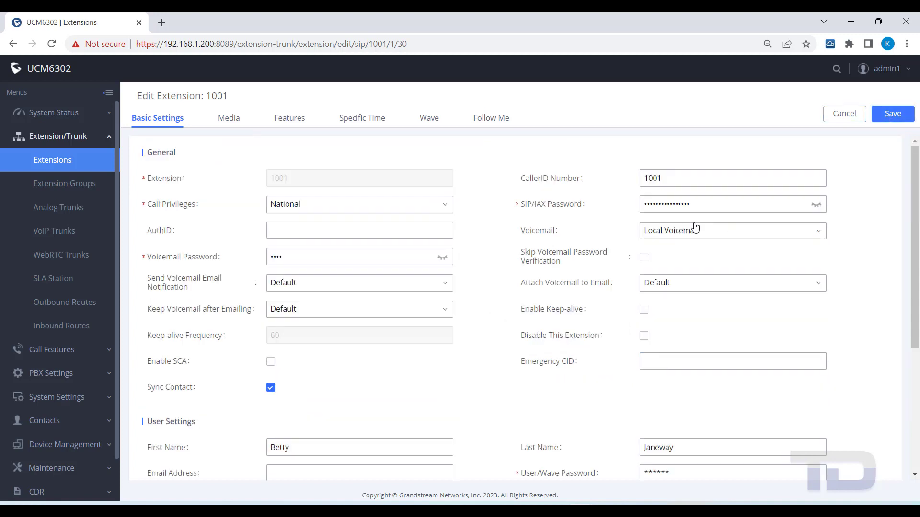
# Step: Tick Enable Wave on extension 1001's Wave tab, save the extension and apply changes
pyautogui.click(433, 121)
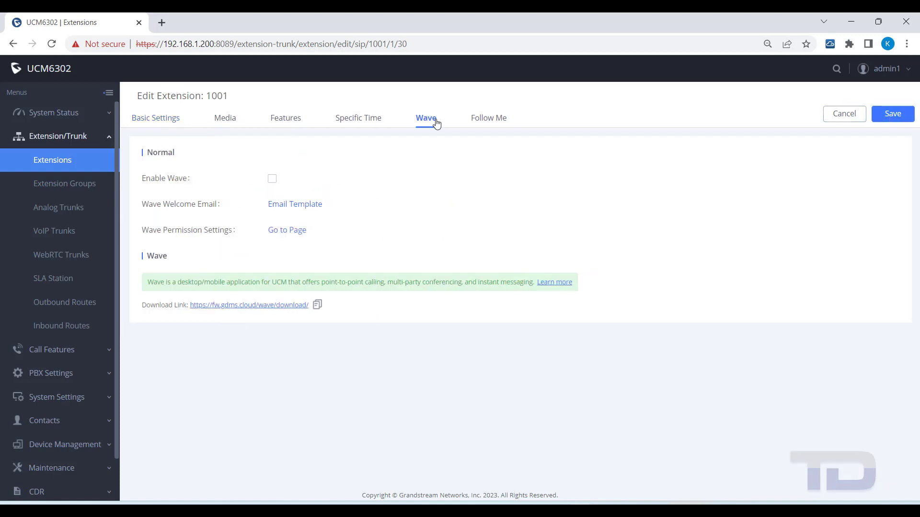
pyautogui.click(271, 179)
pyautogui.click(889, 117)
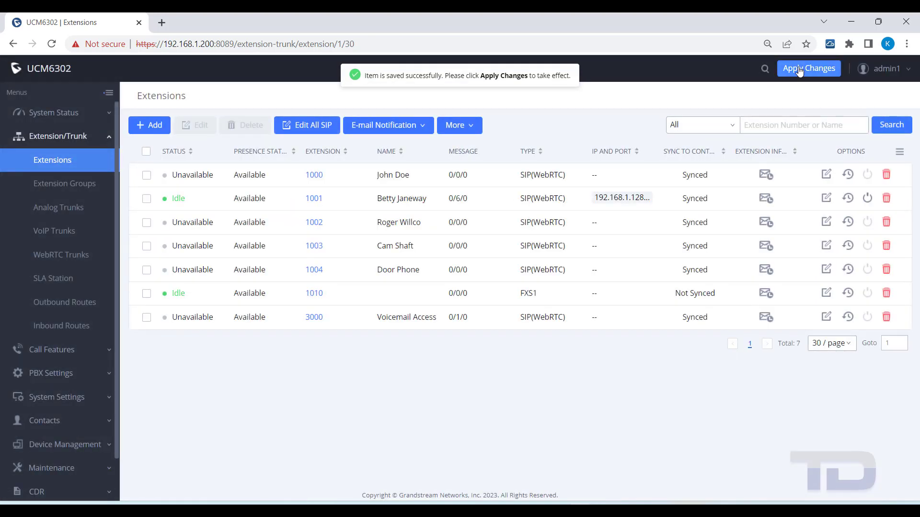
pyautogui.click(798, 72)
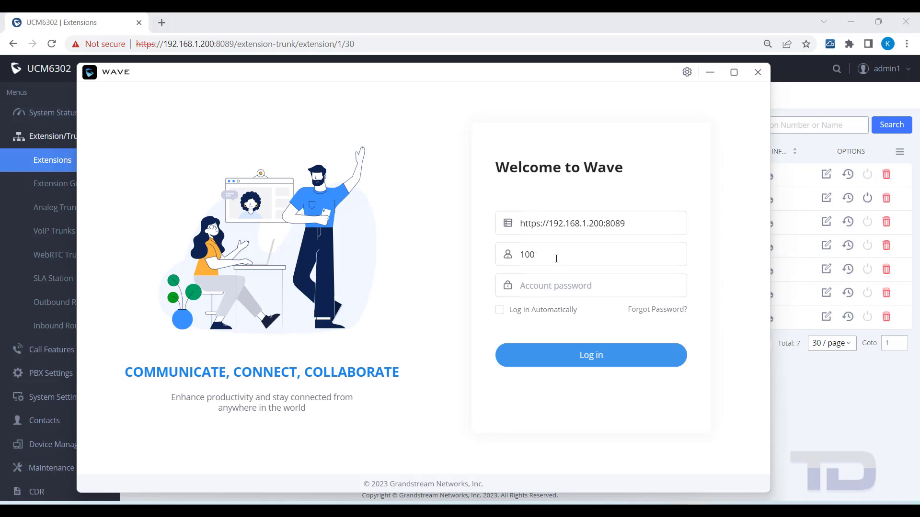
# Step: Log in to Wave with the pasted account password and show the More features page
pyautogui.press('Tab')
pyautogui.hotkey('ctrl', 'v')
pyautogui.click(564, 353)
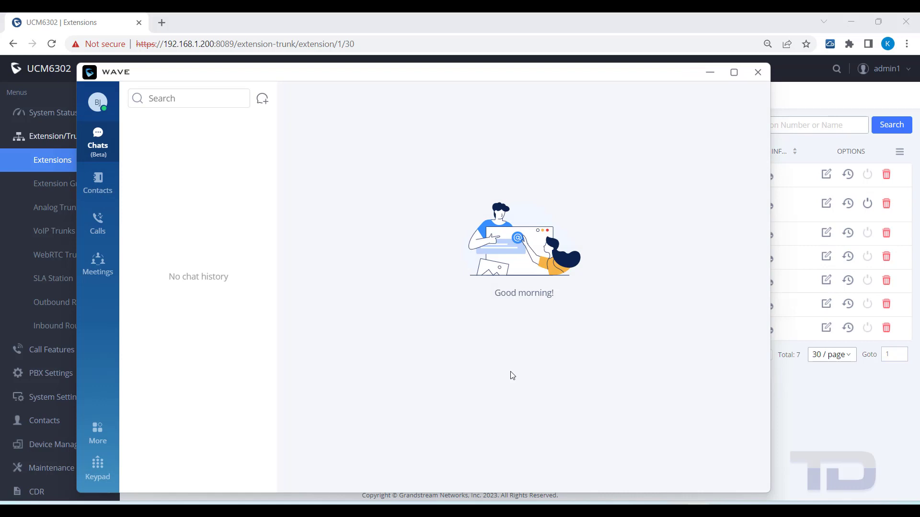
pyautogui.click(102, 434)
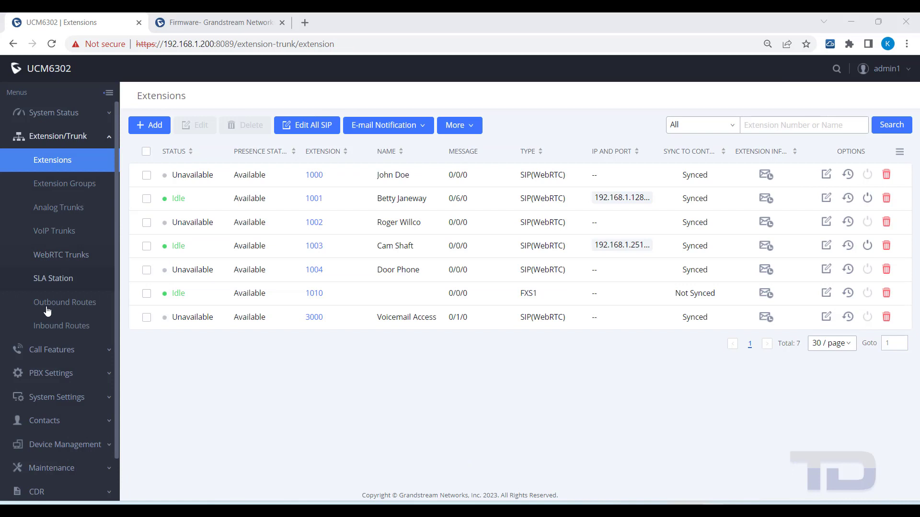
# Step: Go to Call Features > Operator Panel, add a new panel, and focus its Name field
pyautogui.click(53, 351)
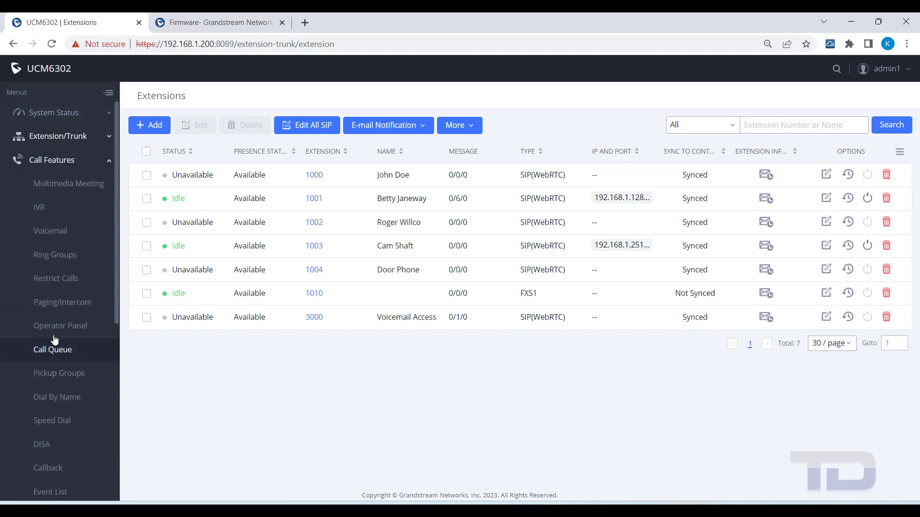
pyautogui.click(55, 328)
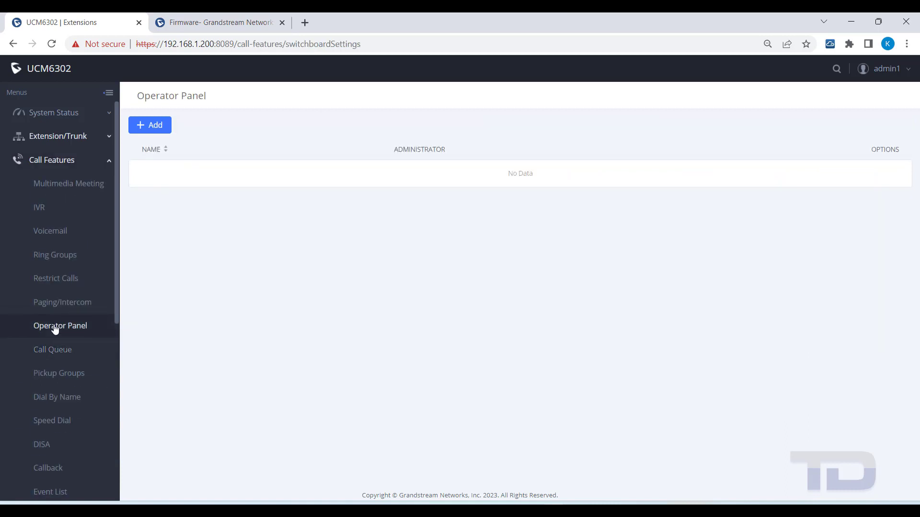
pyautogui.click(150, 125)
pyautogui.click(298, 141)
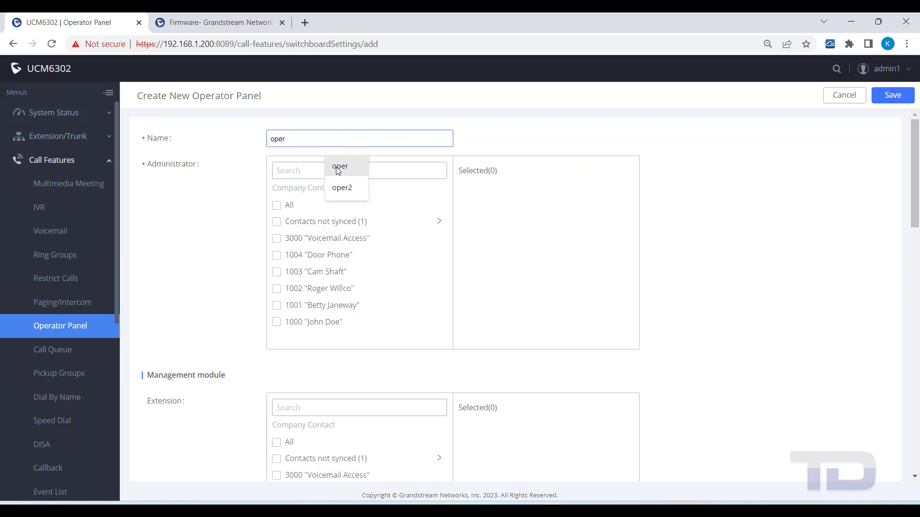
# Step: Name the panel 'oper' and make all contacts administrators except unsynced contacts and 1004 Door Phone
pyautogui.click(340, 167)
pyautogui.click(288, 171)
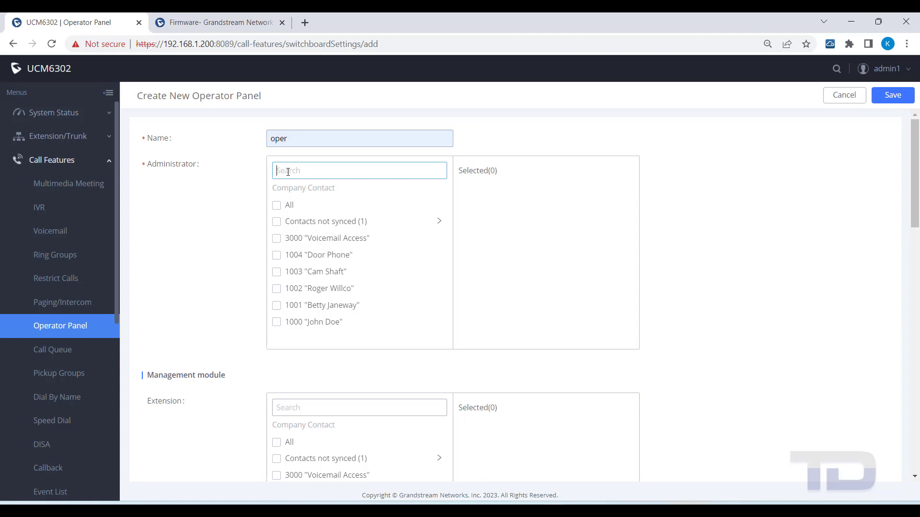
pyautogui.click(277, 205)
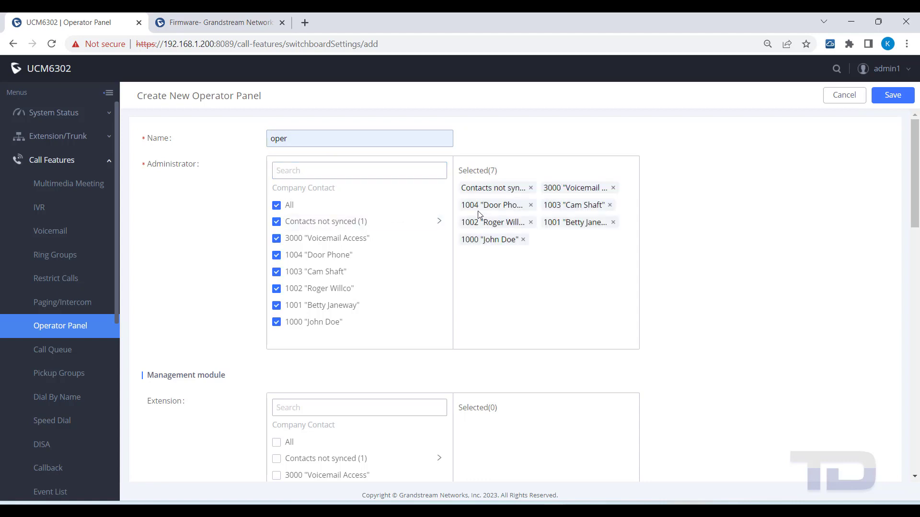
pyautogui.click(530, 188)
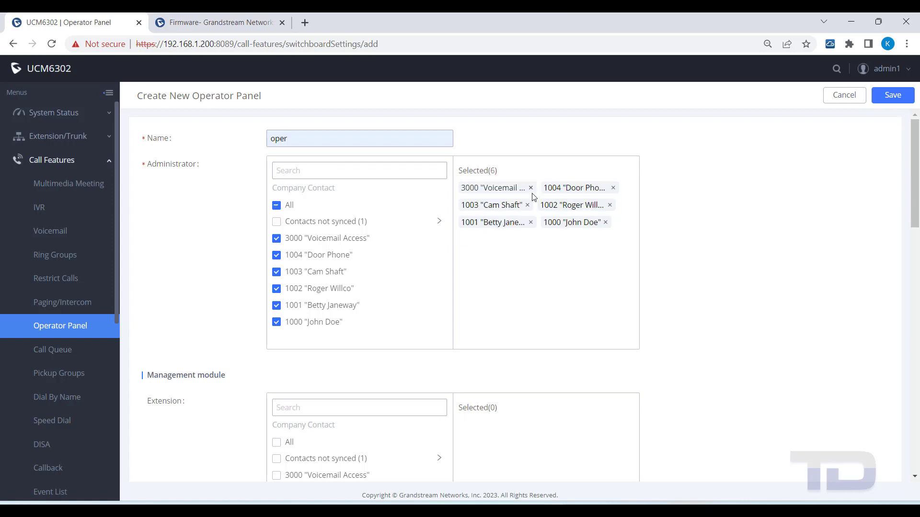
pyautogui.click(613, 188)
# Step: Add all extensions except unsynced contacts to the panel's management module
pyautogui.scroll(-2, 449, 272)
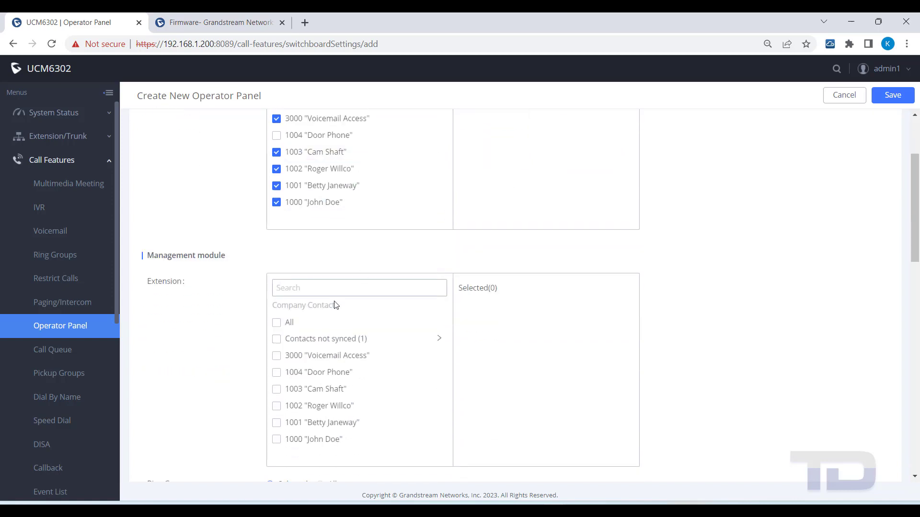
pyautogui.scroll(-1, 274, 326)
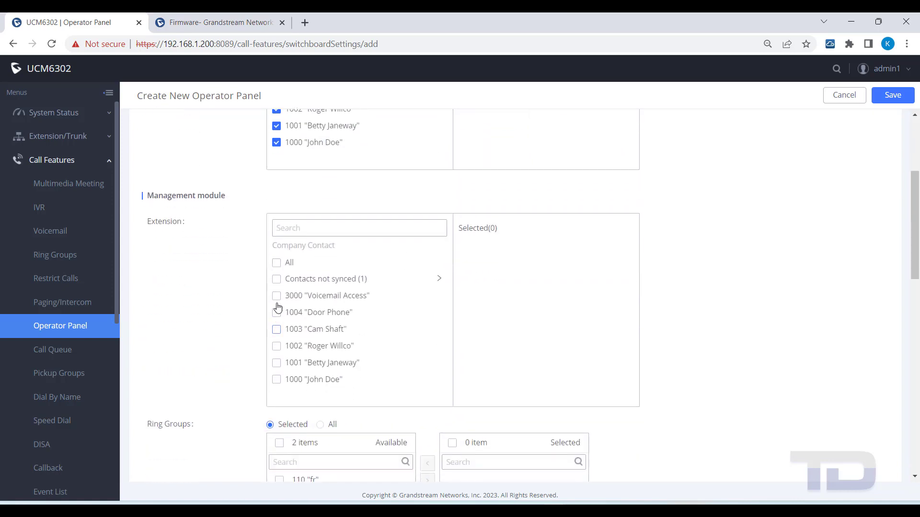
pyautogui.click(276, 265)
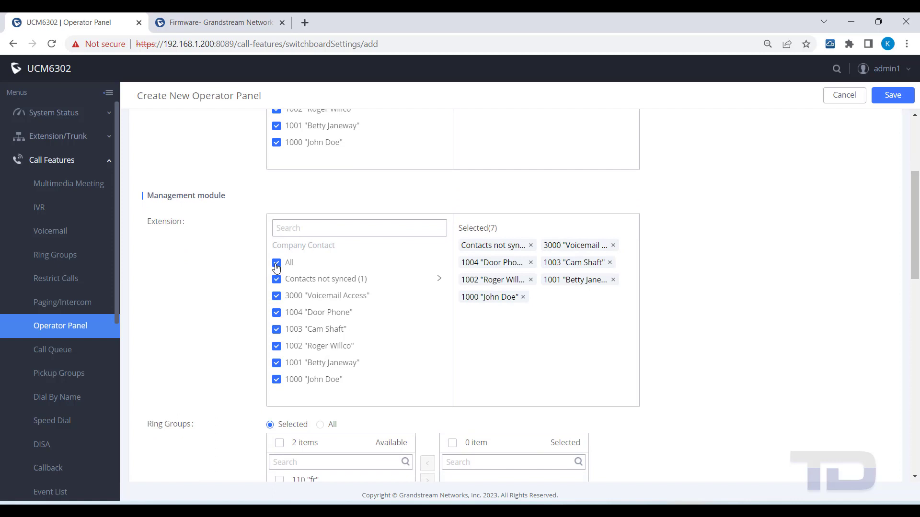
pyautogui.click(530, 246)
# Step: Let the panel manage all ring groups and all voicemail groups
pyautogui.scroll(-2, 371, 322)
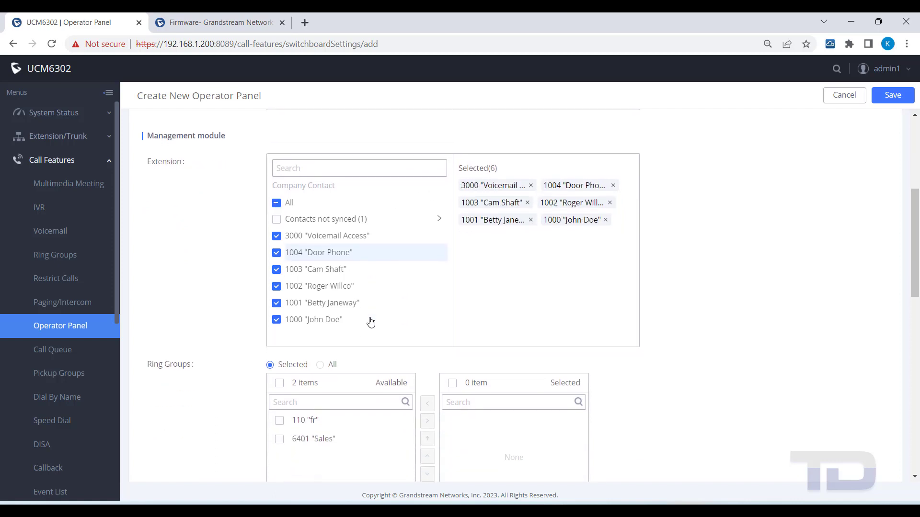
pyautogui.scroll(-2, 361, 318)
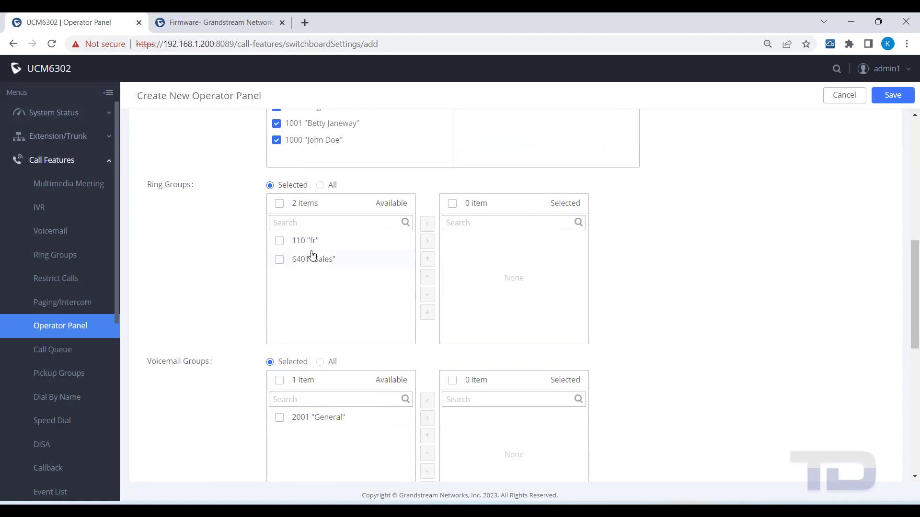
pyautogui.click(321, 185)
pyautogui.scroll(-2, 362, 288)
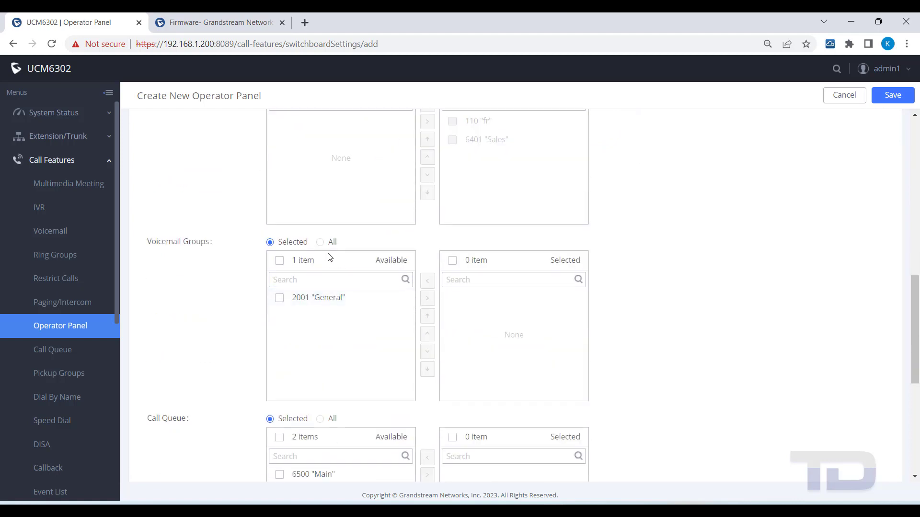
pyautogui.click(321, 243)
# Step: Choose All for Call Queue and Parking Lot, then save the 'oper' panel
pyautogui.scroll(-3, 369, 314)
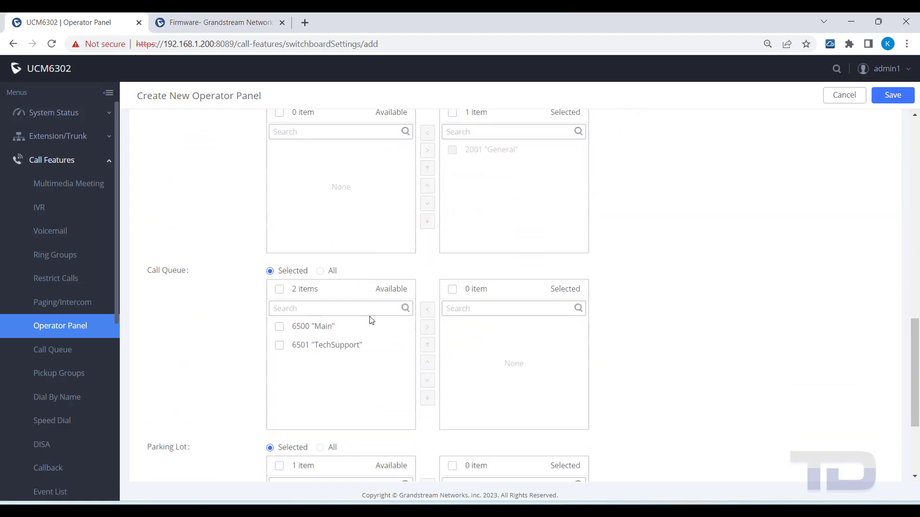
pyautogui.click(319, 247)
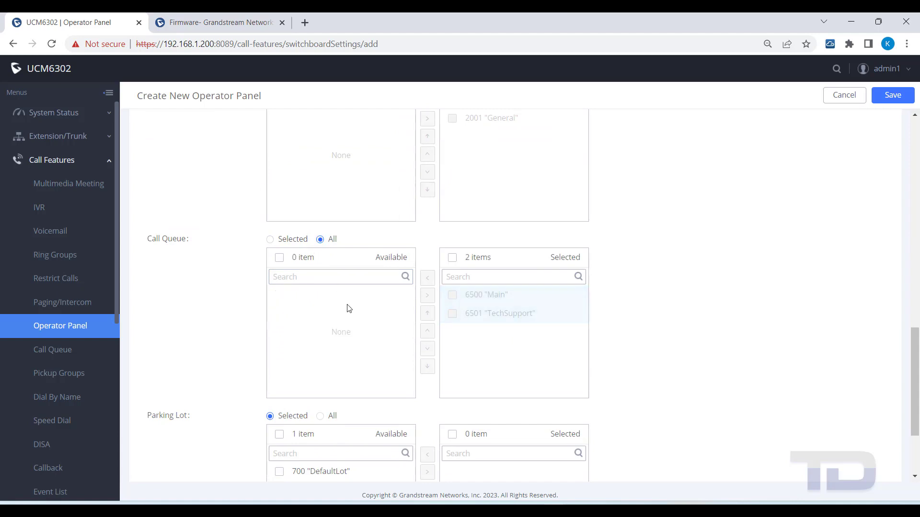
pyautogui.scroll(-2, 349, 312)
pyautogui.click(321, 293)
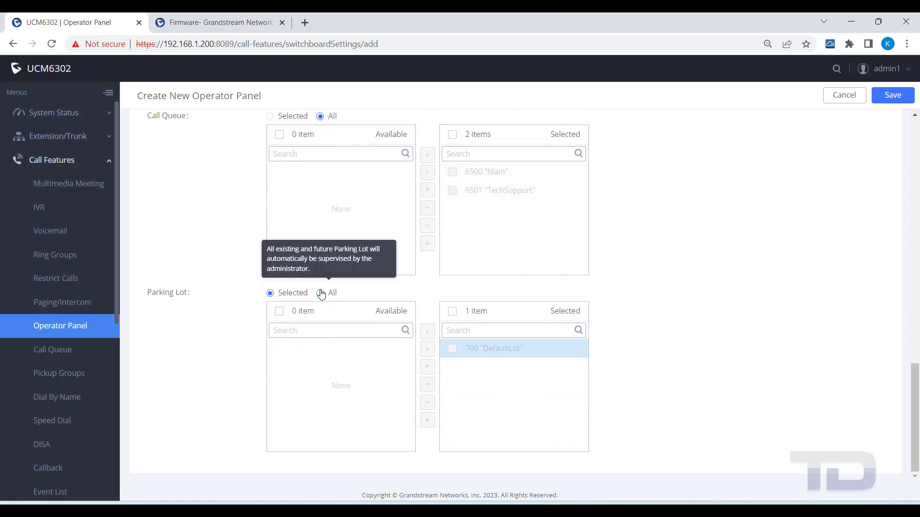
pyautogui.click(894, 98)
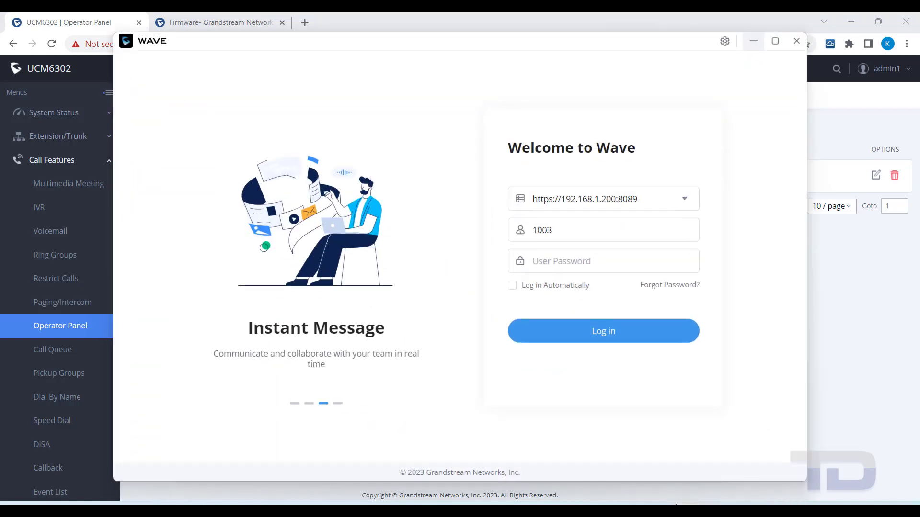
# Step: Sign in to Wave as extension 1003 with the pasted password and show the Application page
pyautogui.click(541, 266)
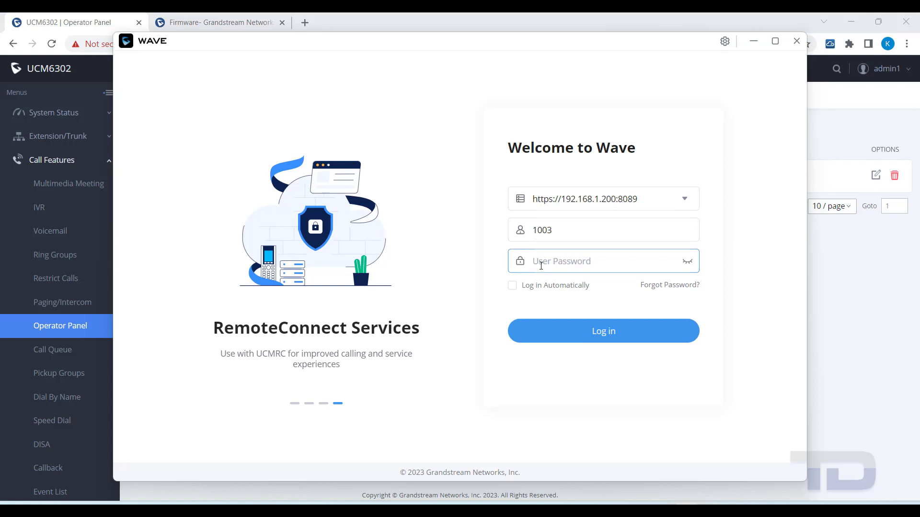
pyautogui.hotkey('ctrl', 'v')
pyautogui.click(595, 338)
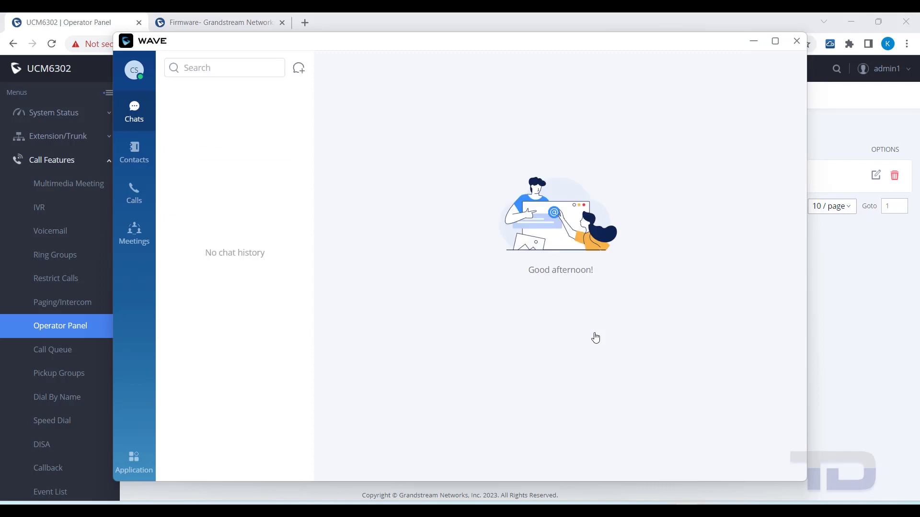
pyautogui.click(134, 457)
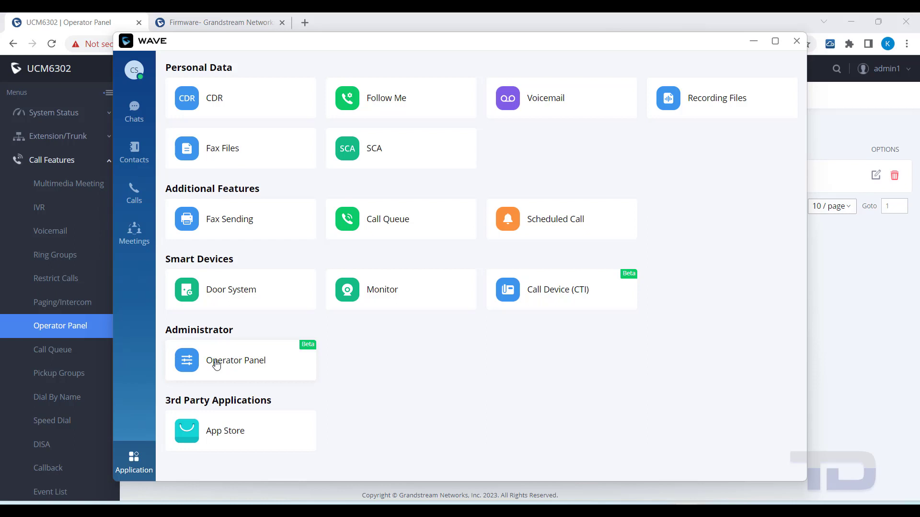
# Step: Open the Operator Panel, retrieve the DefaultLot parked call to 1003, and answer it
pyautogui.click(217, 362)
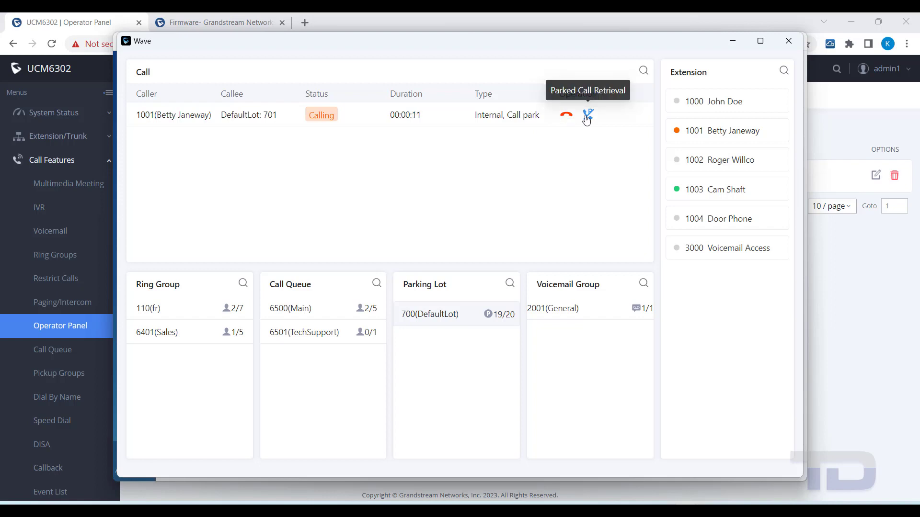
pyautogui.click(586, 116)
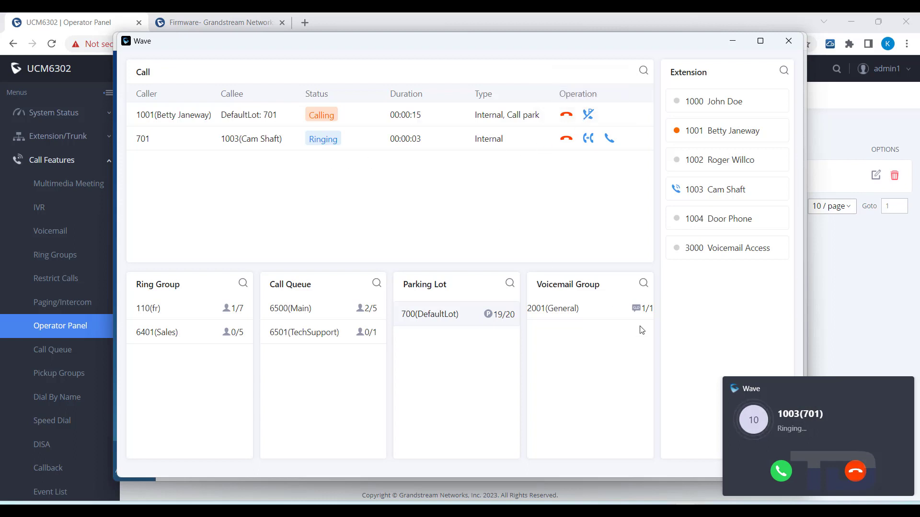
pyautogui.click(779, 472)
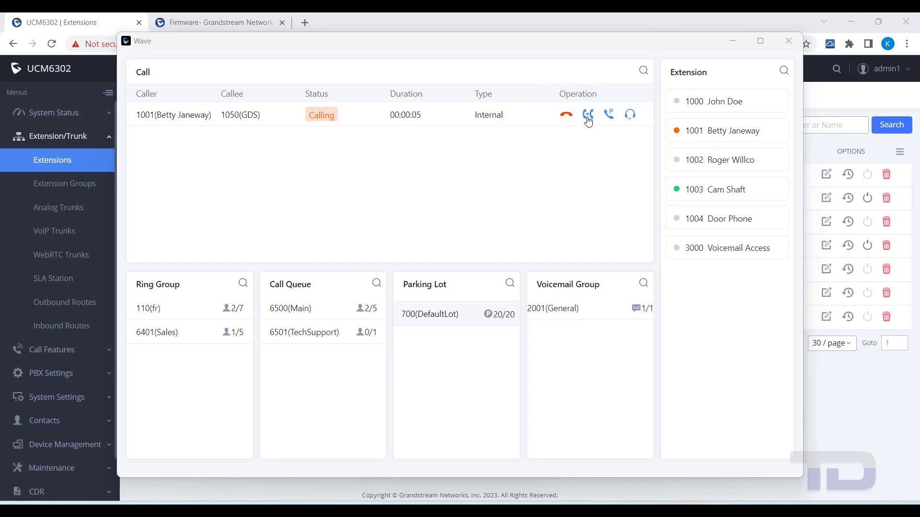
# Step: Review the call's transfer, monitoring and Call park options, cancelling the park
pyautogui.click(589, 121)
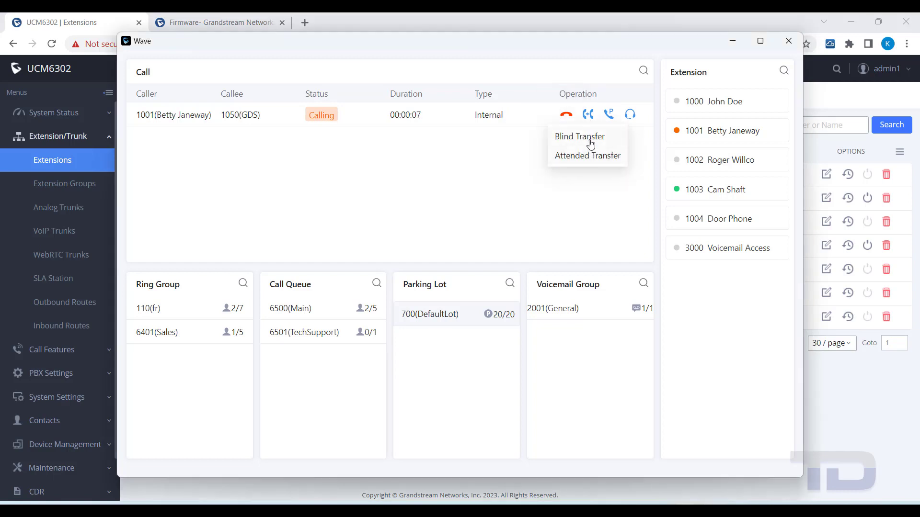
pyautogui.click(630, 115)
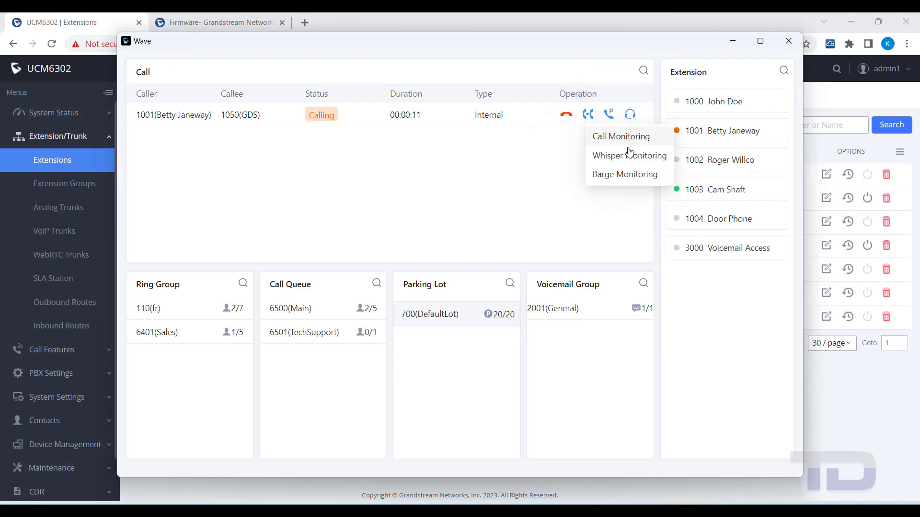
pyautogui.click(609, 115)
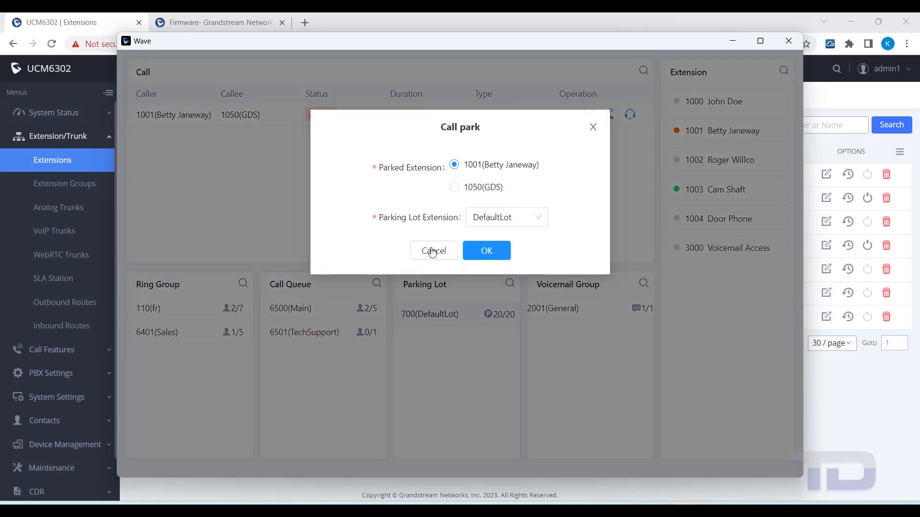
pyautogui.click(428, 255)
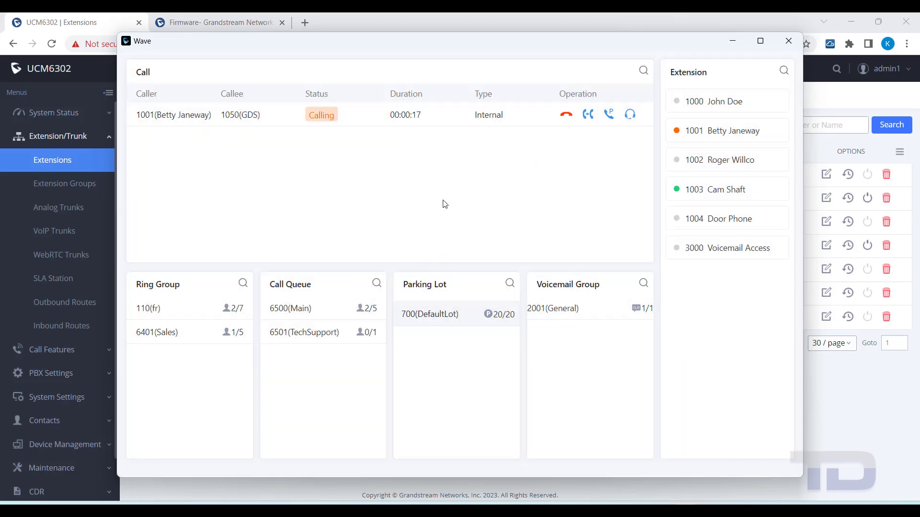
# Step: Hang up the 1001-to-1050 call and switch to the Grandstream firmware page
pyautogui.click(566, 118)
pyautogui.click(538, 165)
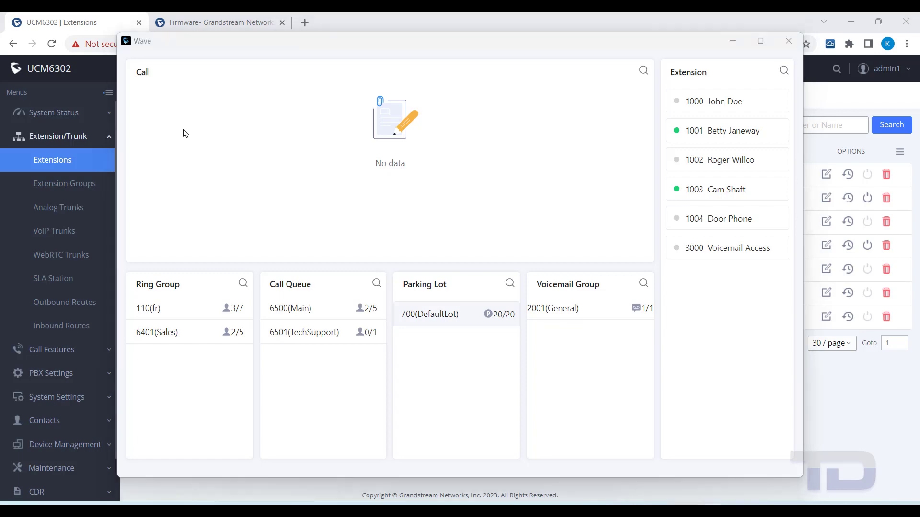
pyautogui.click(191, 25)
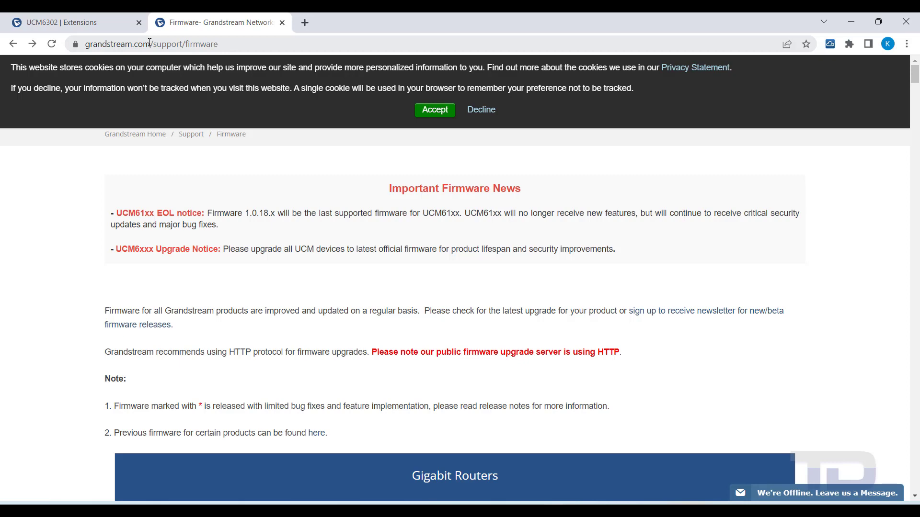
# Step: Open the Wave Desktop 1.19.12 Release Notes under IP PBX Appliance and read the enhancements since 1.17.8
pyautogui.moveTo(216, 44); pyautogui.dragTo(85, 45)
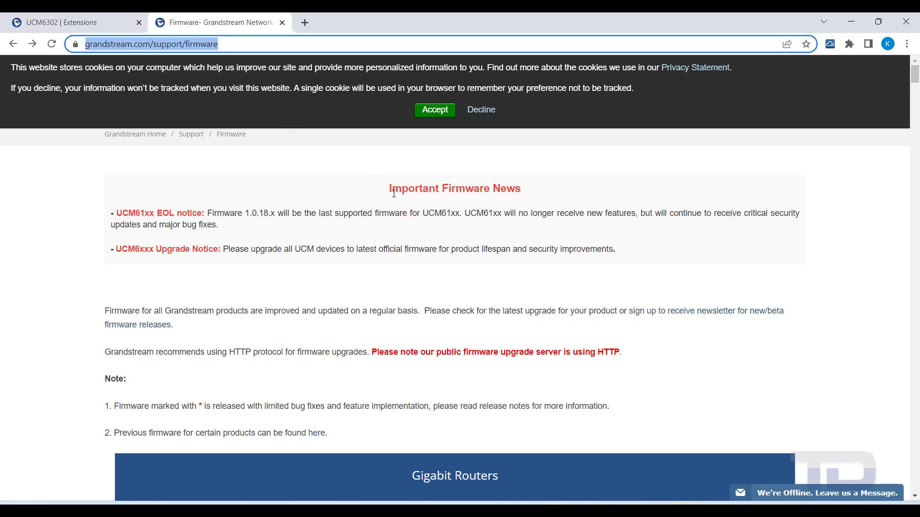
pyautogui.scroll(-3, 393, 197)
pyautogui.scroll(-10, 395, 200)
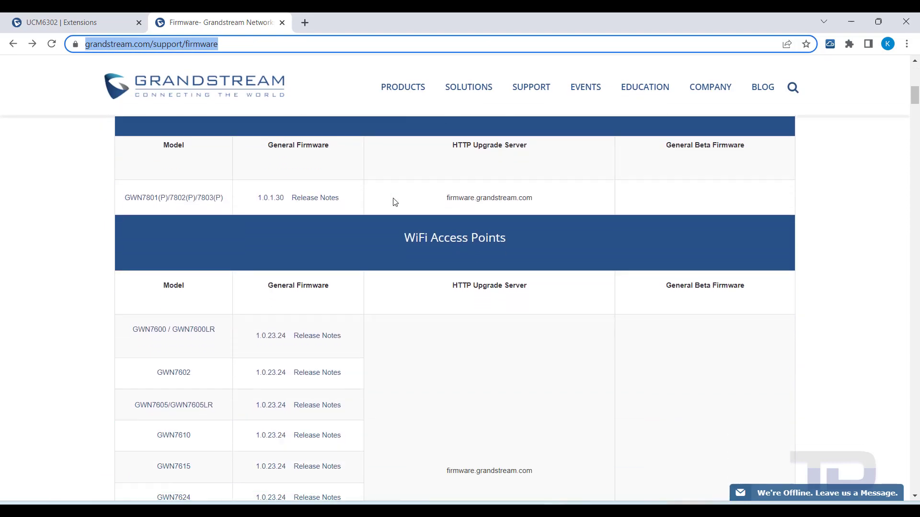
pyautogui.scroll(-3, 395, 204)
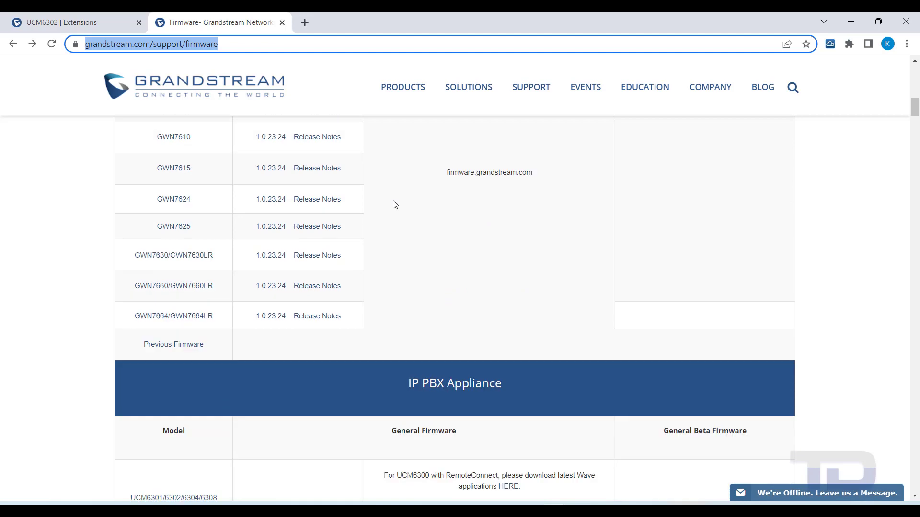
pyautogui.scroll(-5, 394, 204)
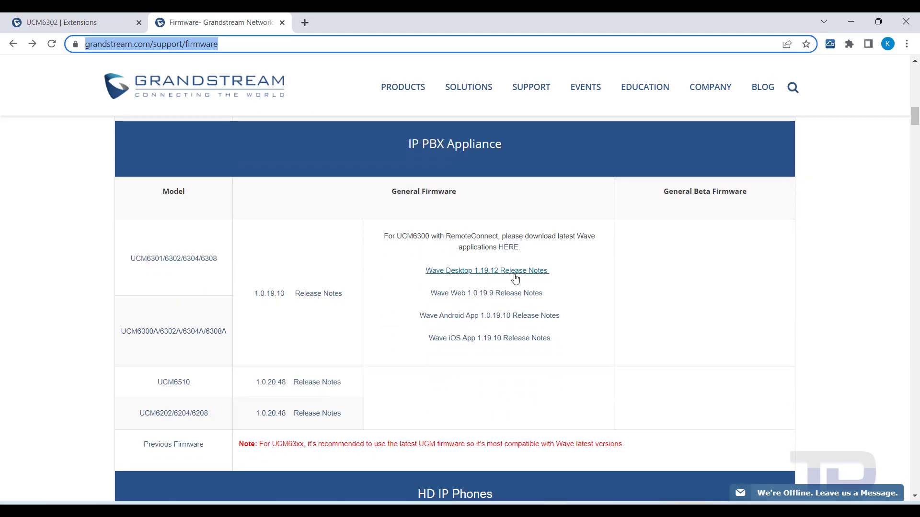
pyautogui.click(460, 272)
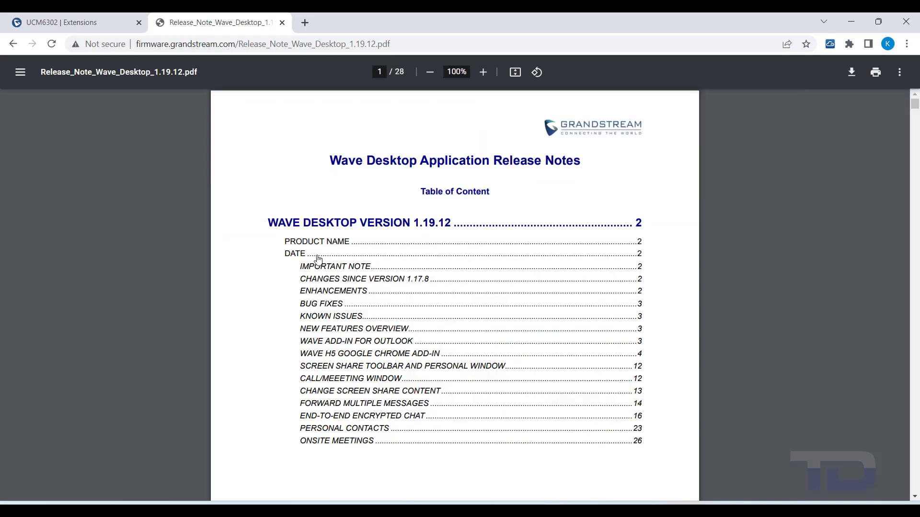
pyautogui.scroll(-7, 318, 259)
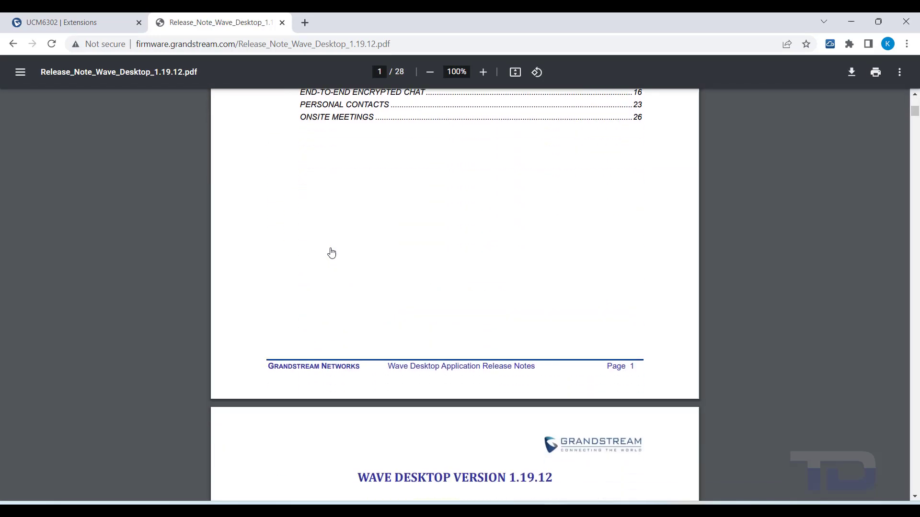
pyautogui.scroll(-10, 331, 252)
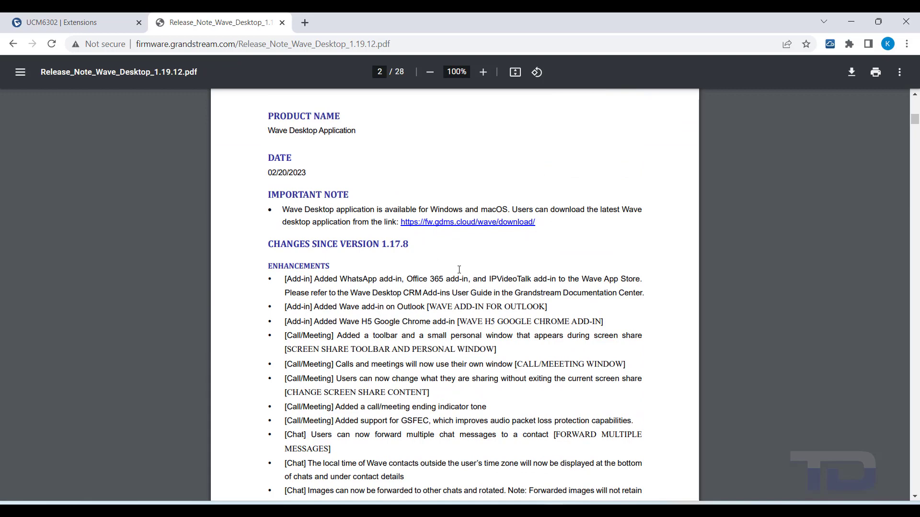
# Step: Download the Windows Wave 1.19.12 installer, install it to the default folder, and launch Wave
pyautogui.click(466, 223)
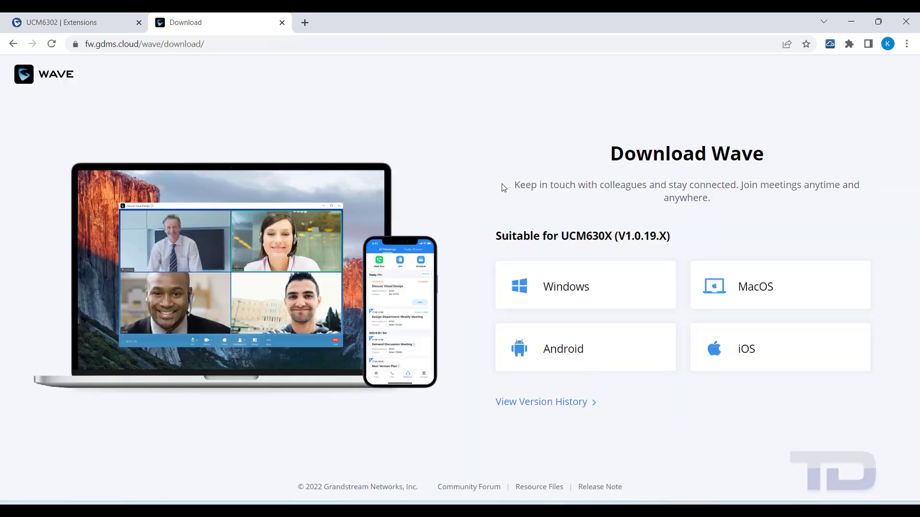
pyautogui.click(546, 287)
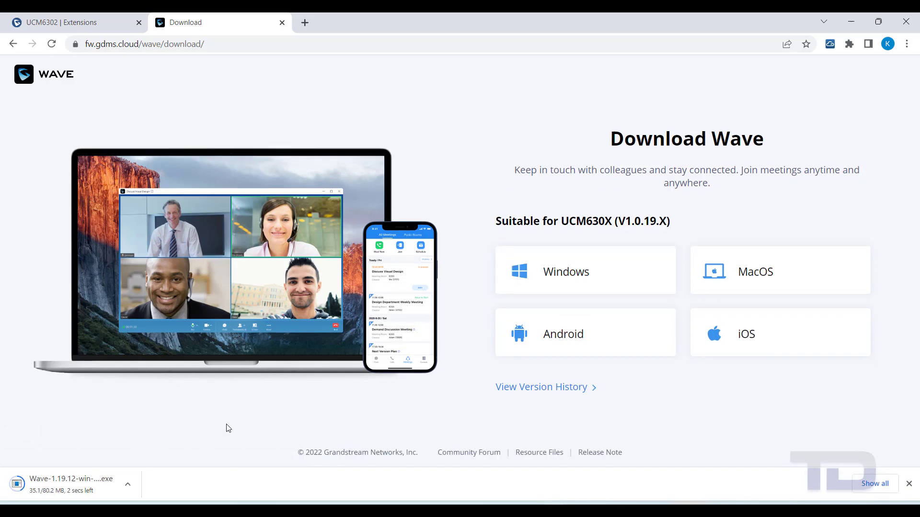
pyautogui.click(38, 487)
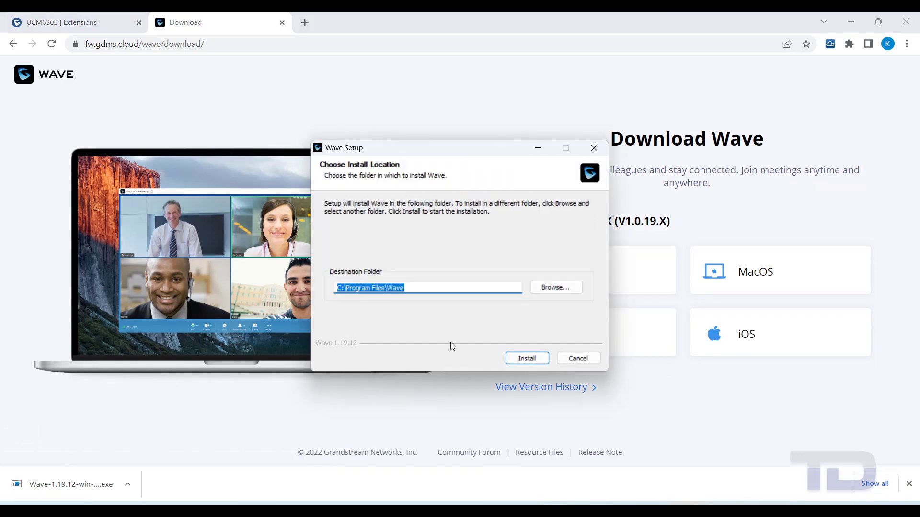
pyautogui.click(525, 357)
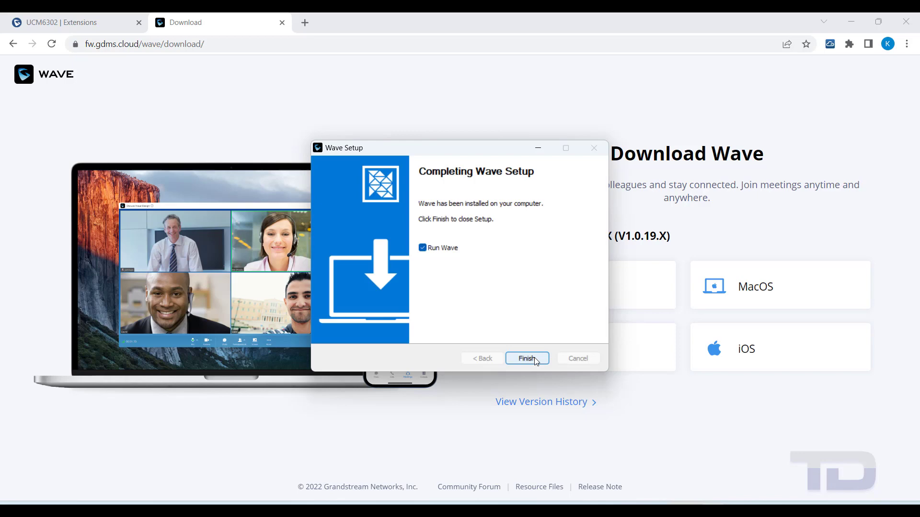
pyautogui.click(535, 360)
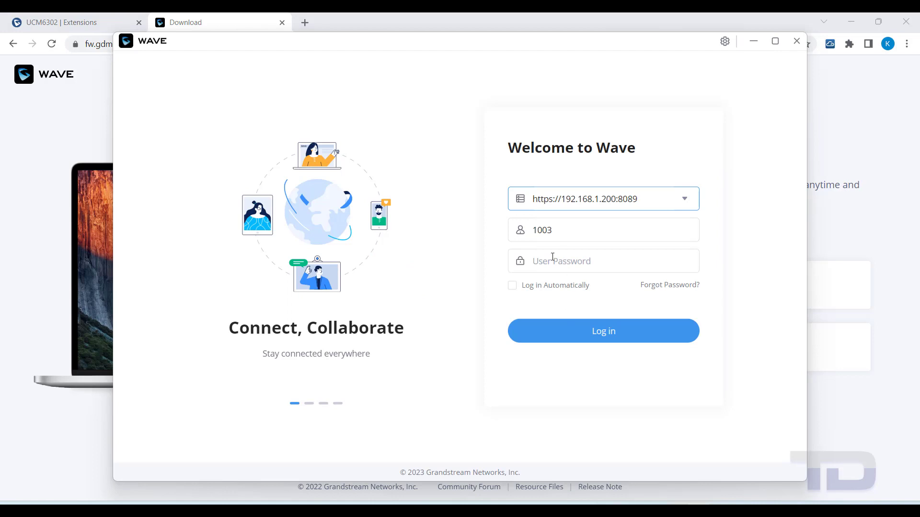
# Step: Log in to Wave as extension 1003 with the user password and show the Application features page
pyautogui.click(551, 258)
pyautogui.hotkey('ctrl', 'v')
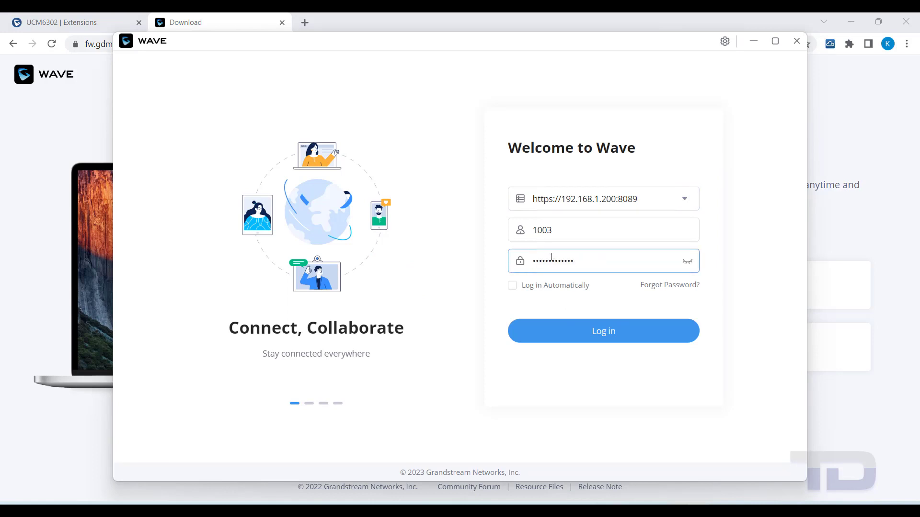
pyautogui.click(615, 333)
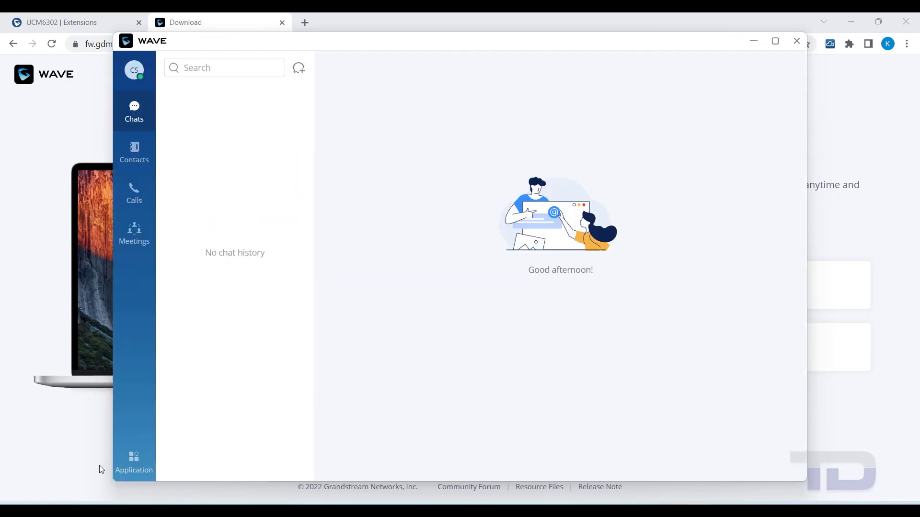
pyautogui.click(134, 468)
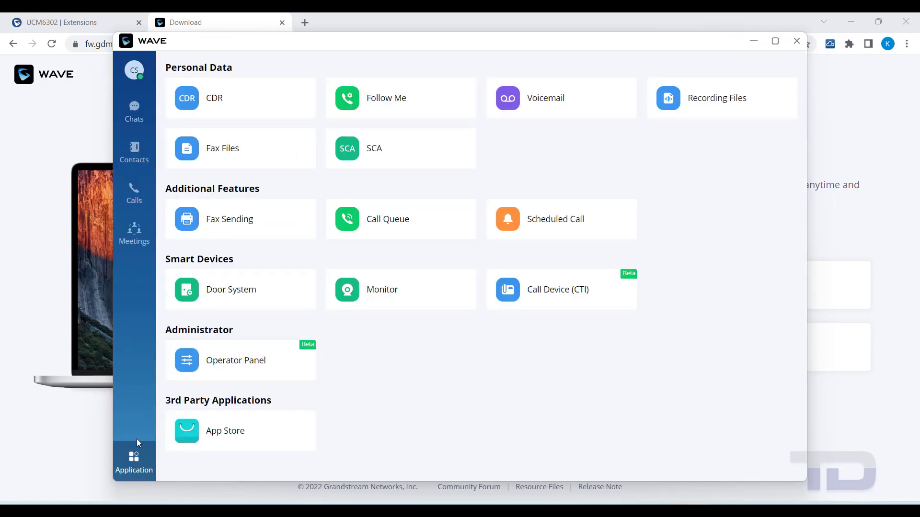